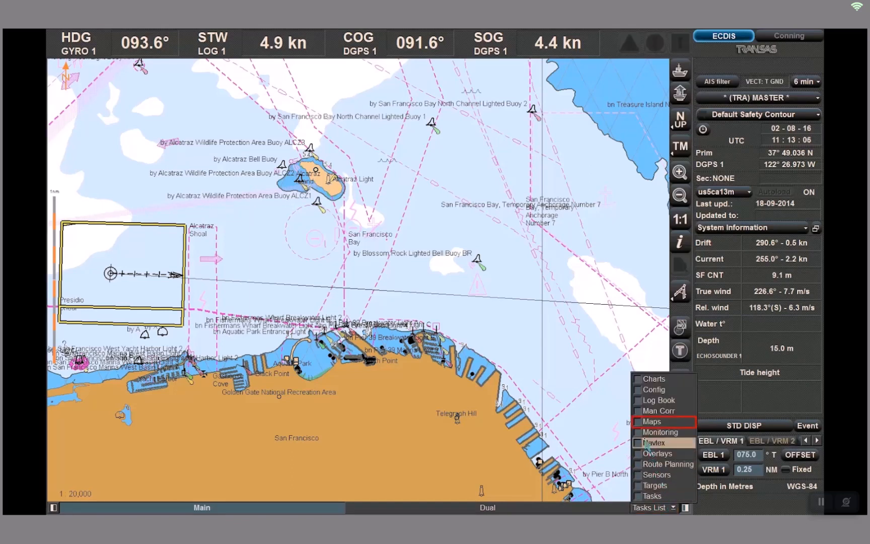
# Open the Maps task panel and view the loaded maps options
pyautogui.click(652, 422)
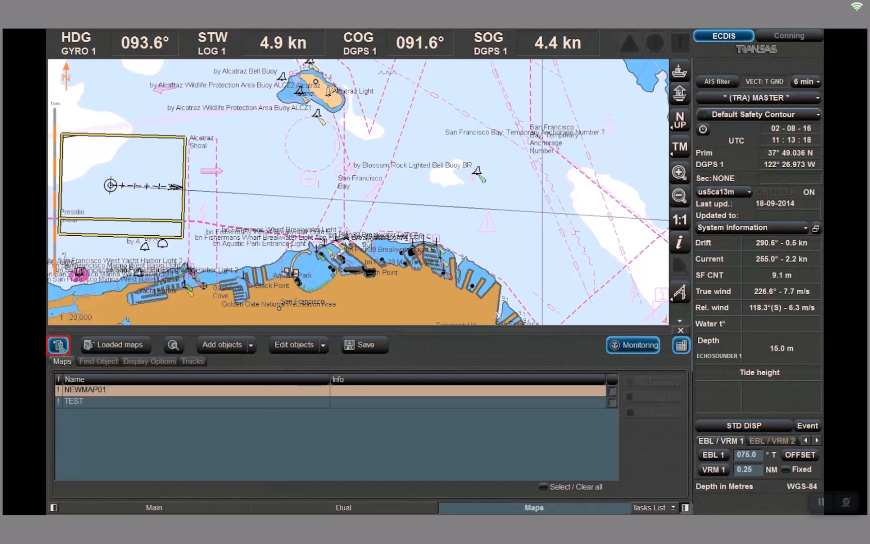
pyautogui.click(59, 344)
pyautogui.click(60, 345)
pyautogui.click(142, 347)
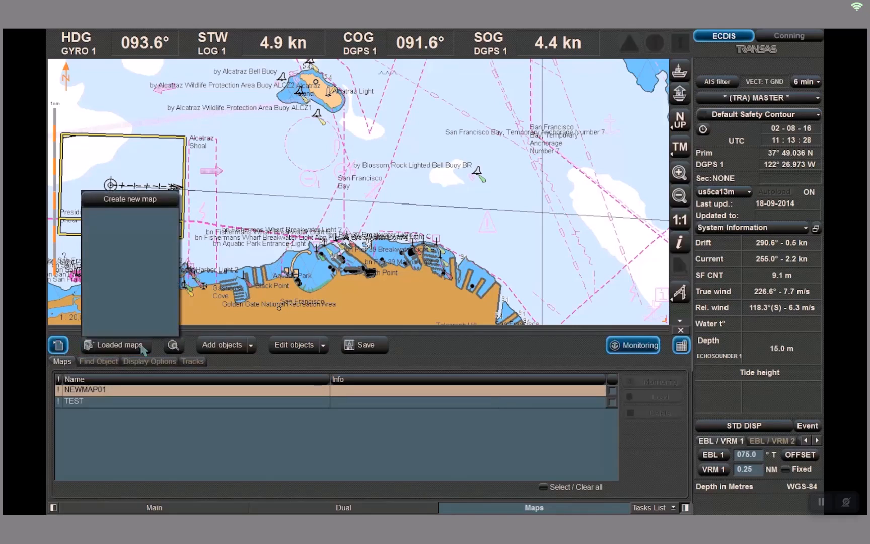
pyautogui.click(141, 346)
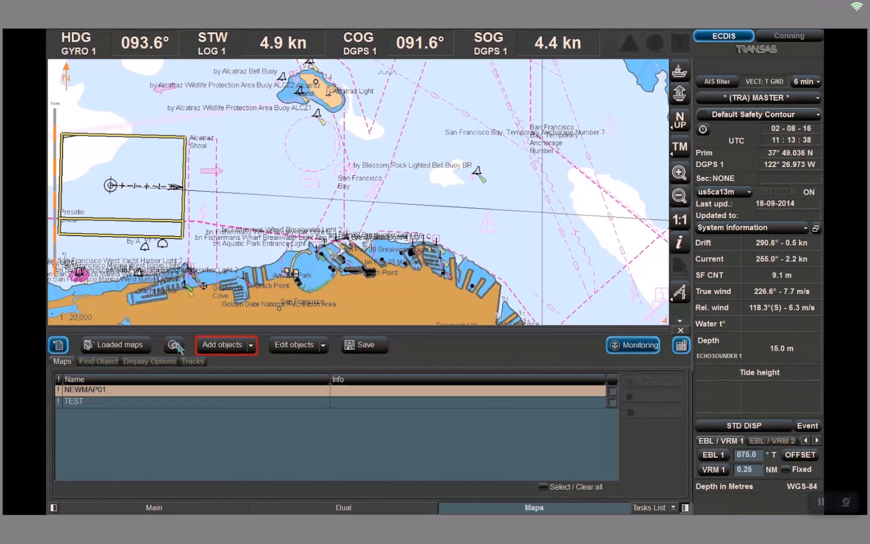
# Browse the add and edit object menus, the monitoring/editor modes, and the Find Object, Display Options and Tracks tabs
pyautogui.click(251, 346)
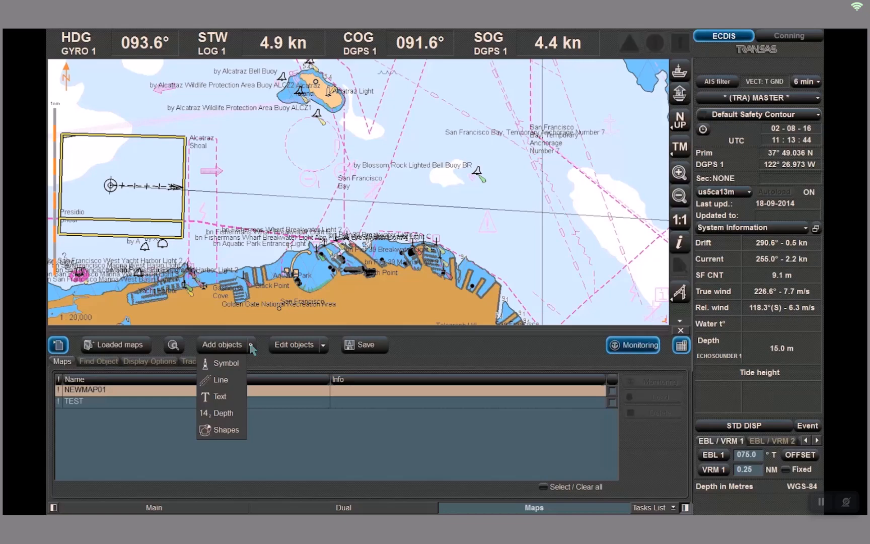
pyautogui.click(324, 346)
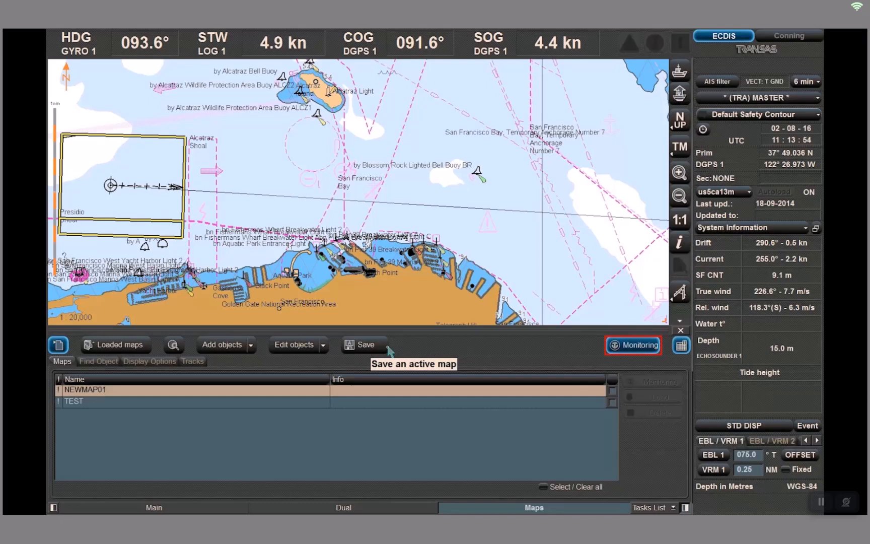
pyautogui.click(632, 349)
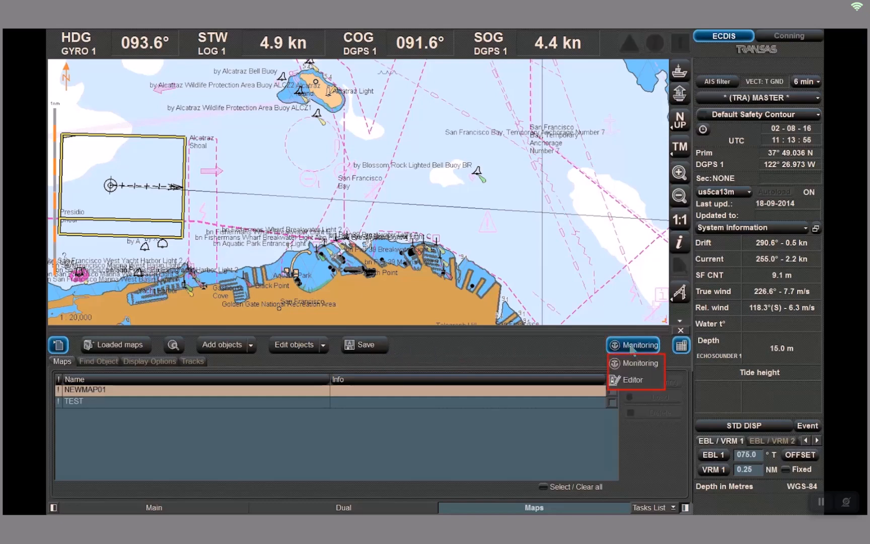
pyautogui.click(631, 348)
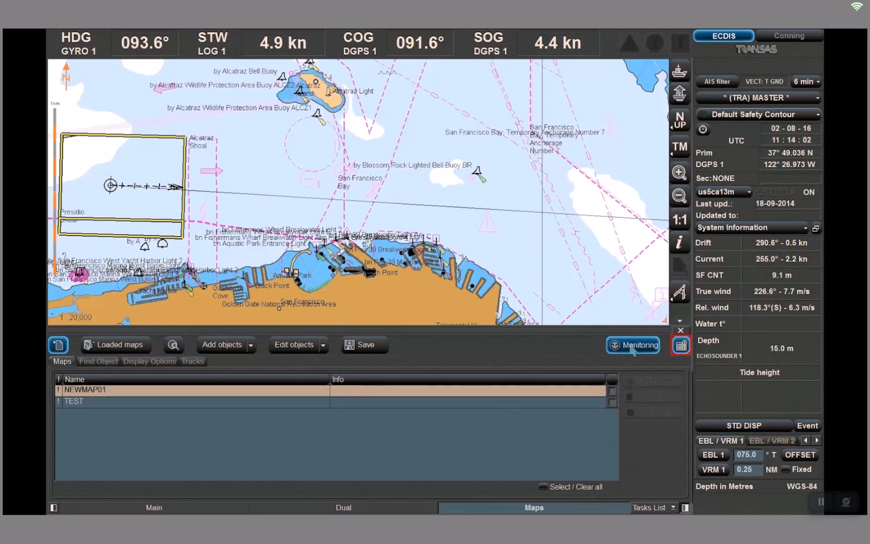
pyautogui.click(681, 346)
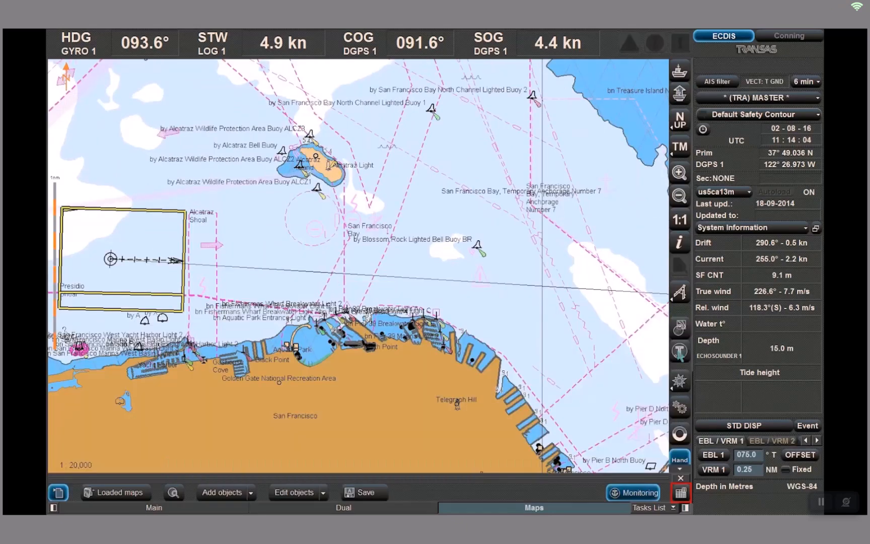
pyautogui.click(681, 492)
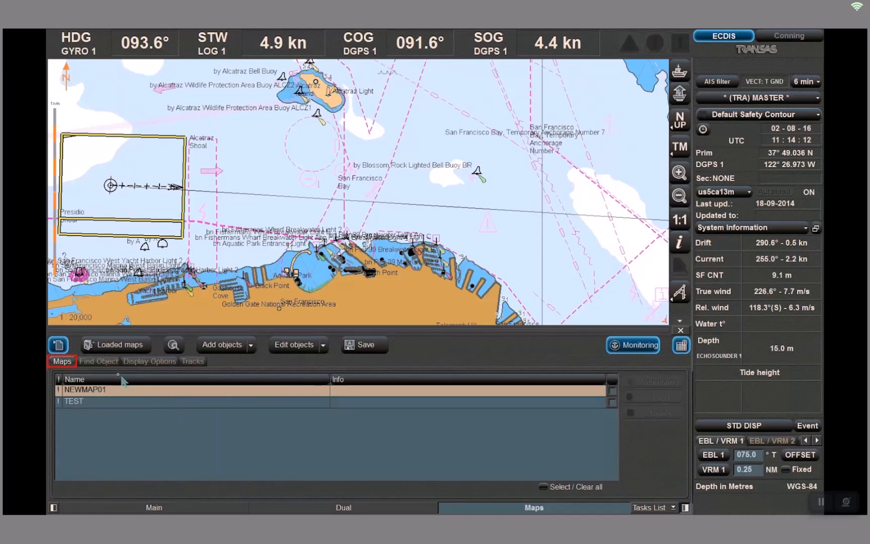
pyautogui.click(91, 363)
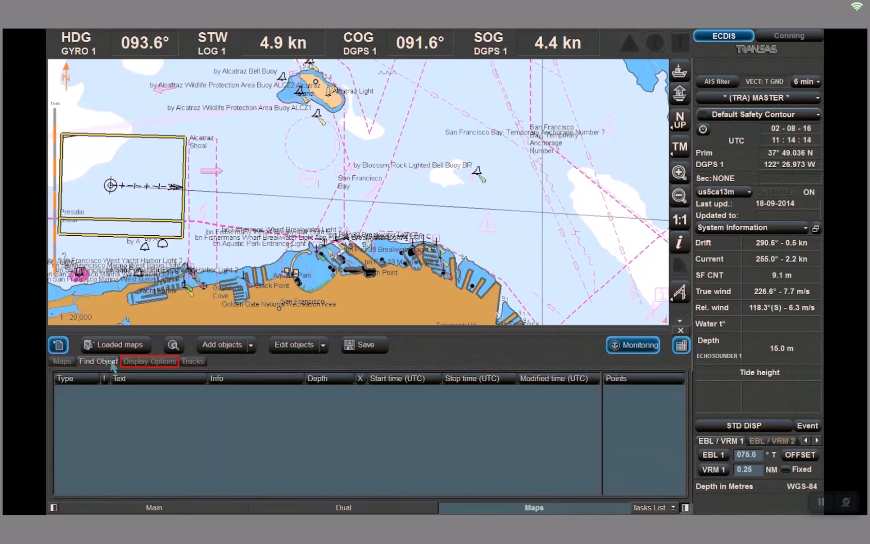
pyautogui.click(137, 365)
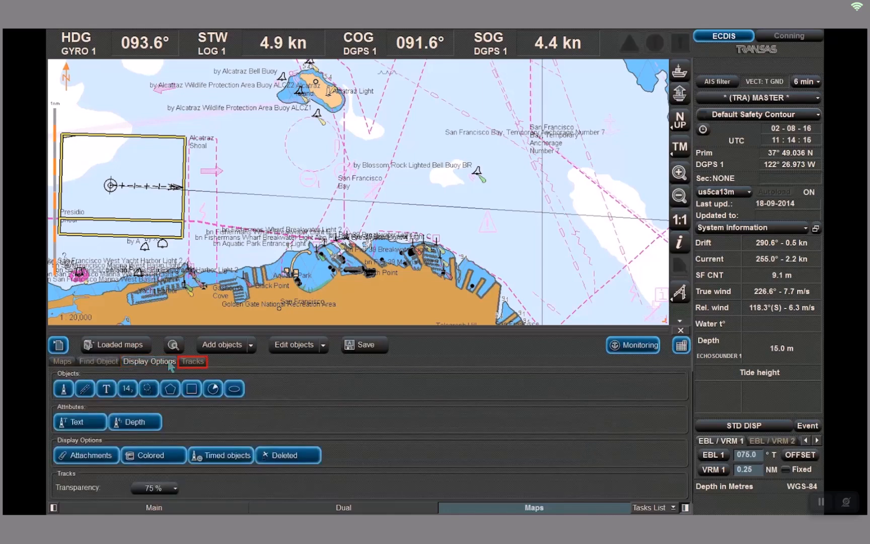
pyautogui.click(190, 363)
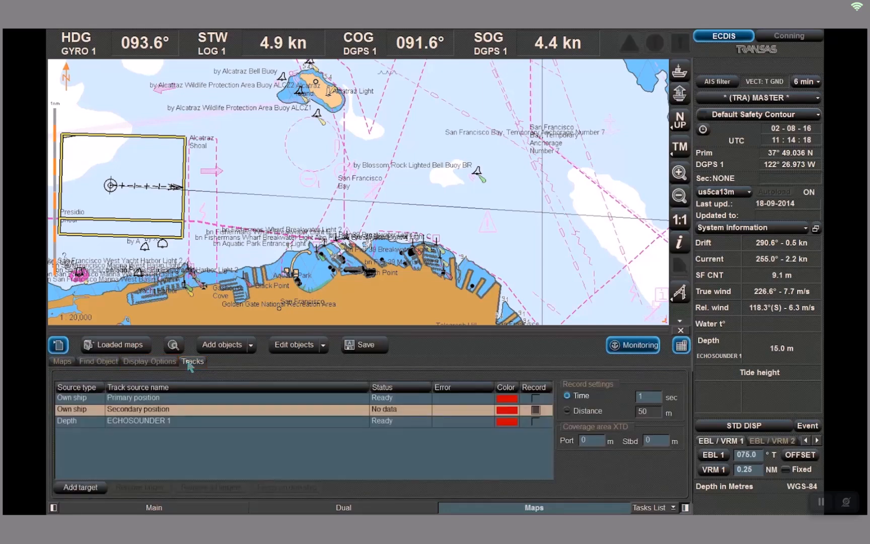
pyautogui.click(69, 366)
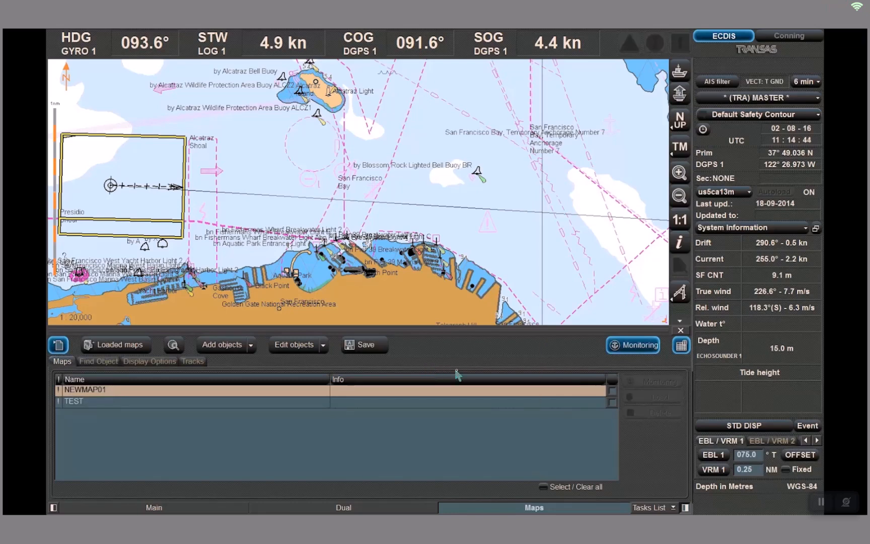
# Remove the NEWMAP01 map from the list and create a new map
pyautogui.click(613, 390)
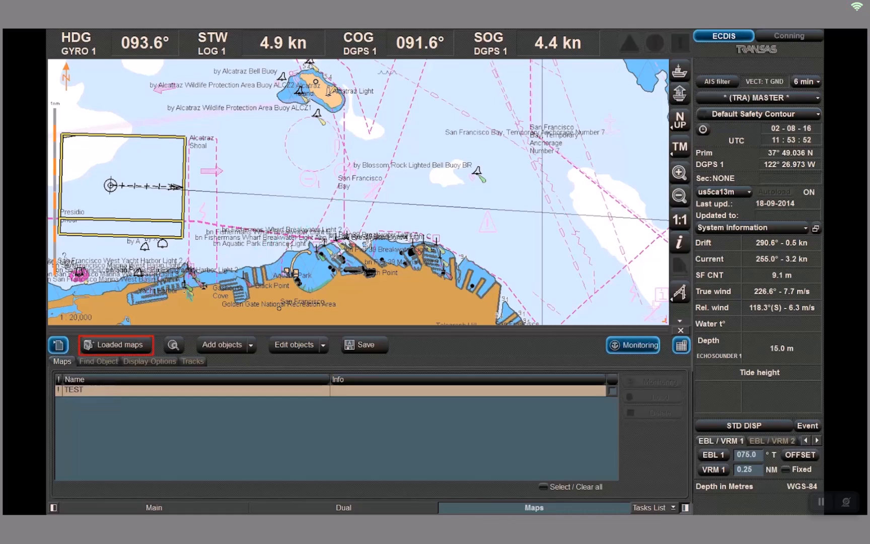
pyautogui.click(120, 343)
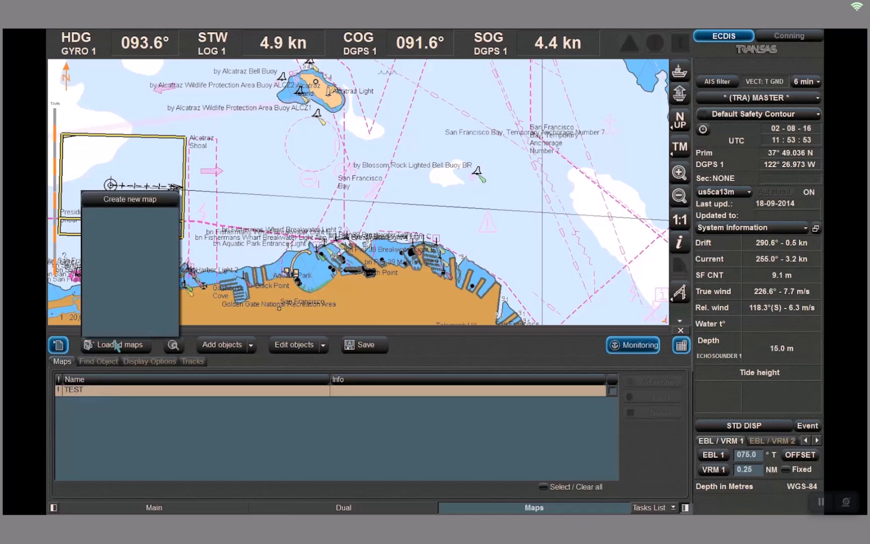
pyautogui.click(159, 199)
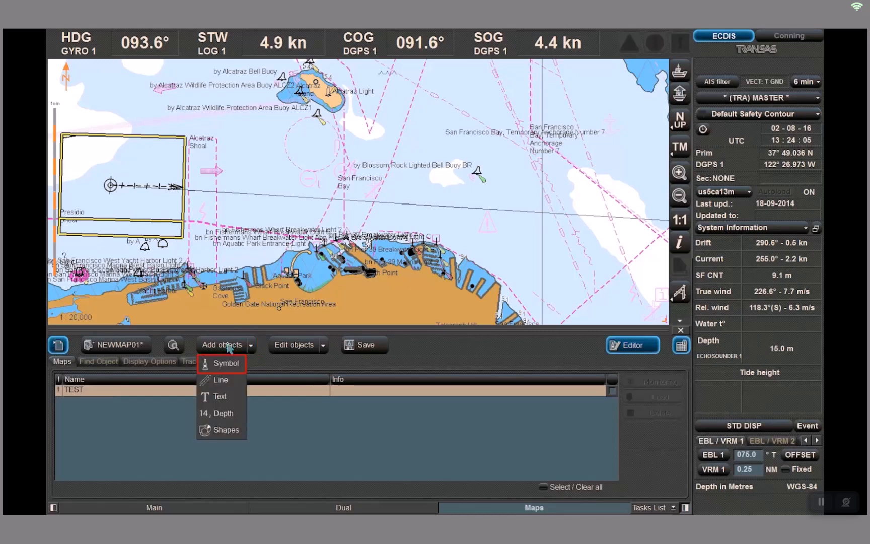
# Start adding a symbol object from the Default_symbols_table and pick the small square symbol
pyautogui.click(228, 366)
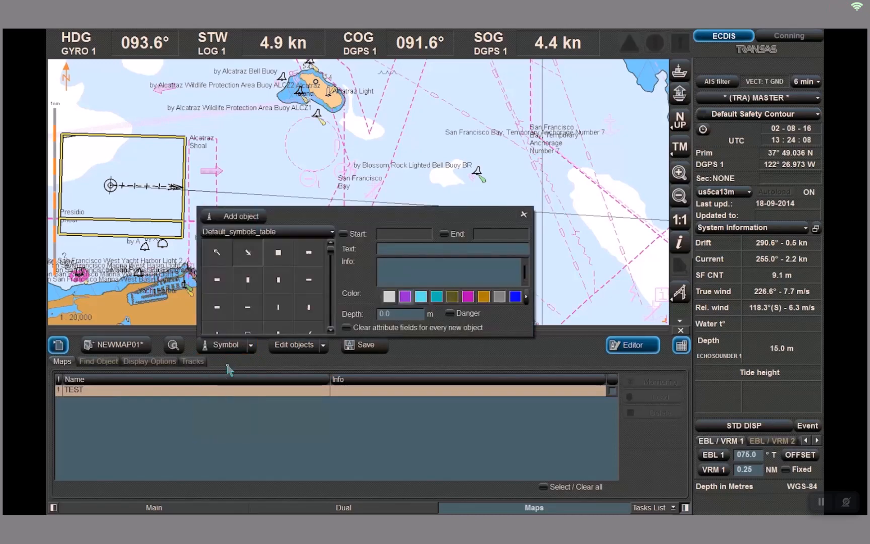
pyautogui.click(292, 234)
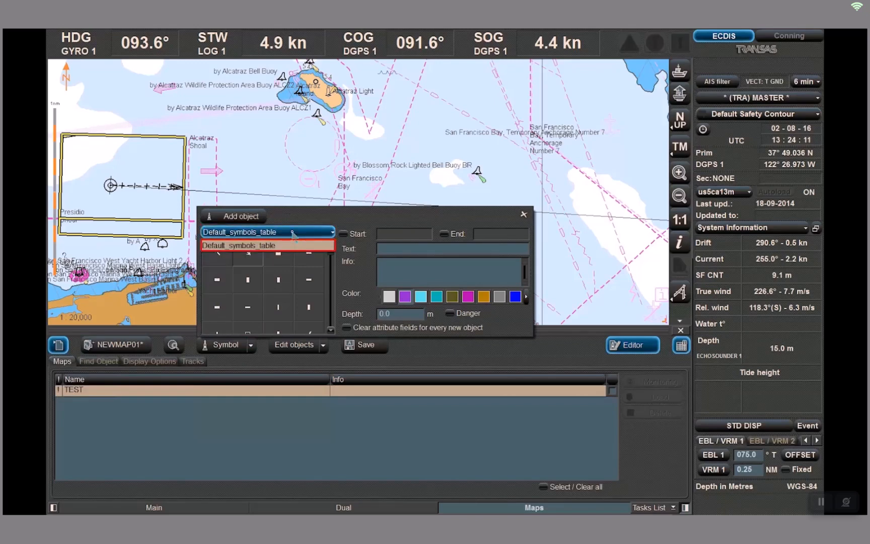
pyautogui.click(290, 245)
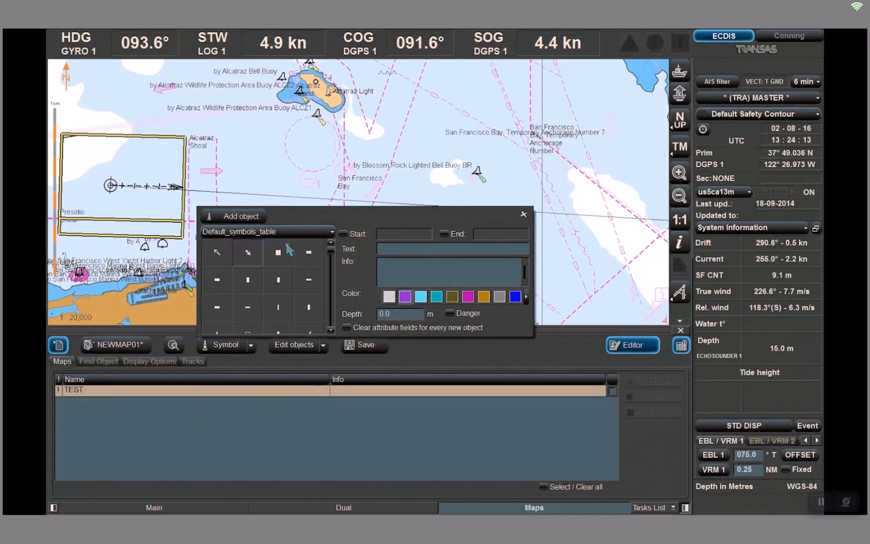
pyautogui.scroll(-1, 270, 298)
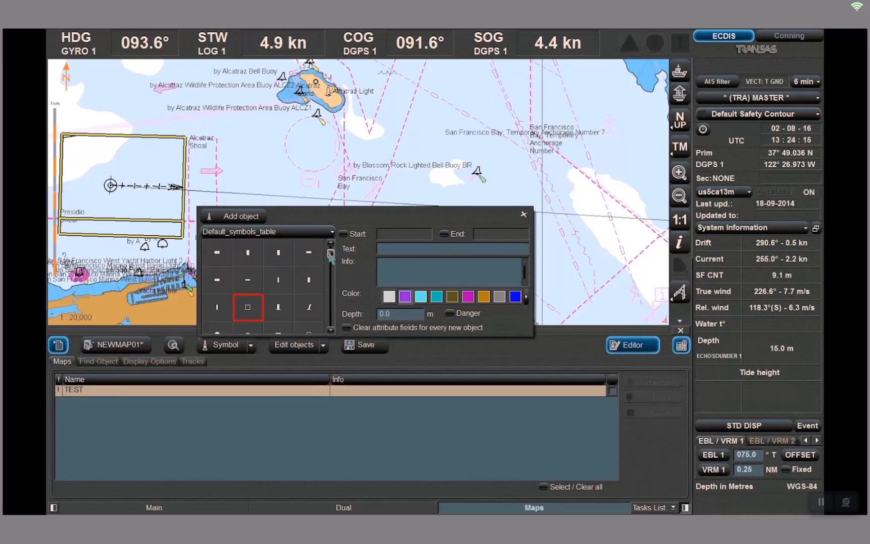
pyautogui.click(249, 312)
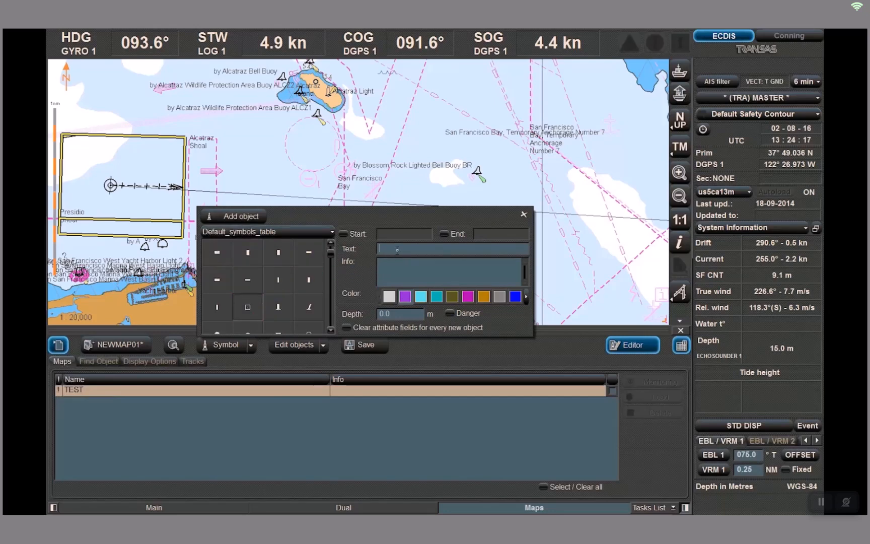
# Set the symbol's text to Platform and its color to blue
pyautogui.click(397, 249)
pyautogui.write('Platform')
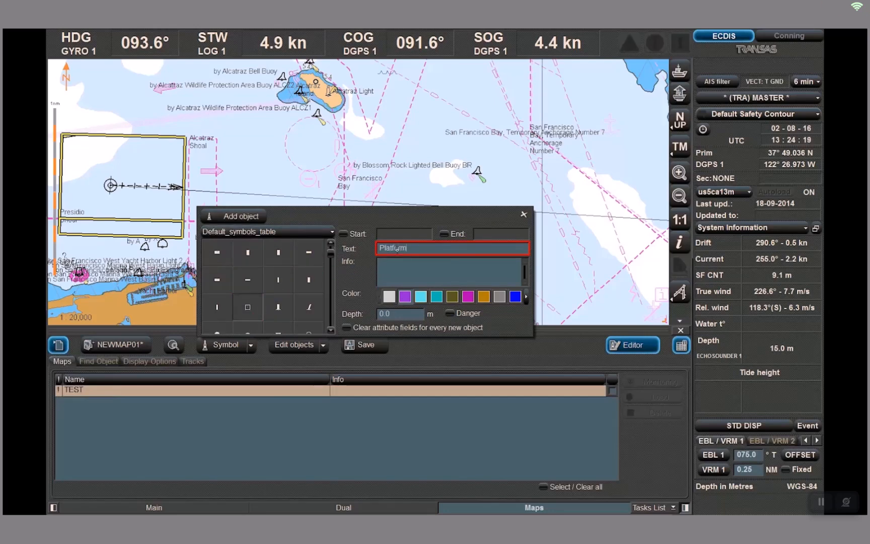
pyautogui.click(515, 296)
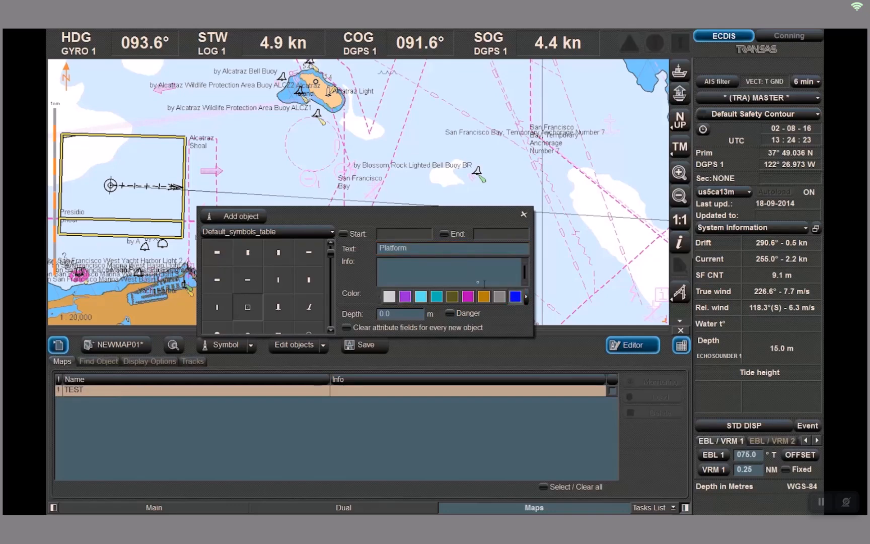
# Enable the start and end times and set the end time to 01-08-16 21:55
pyautogui.click(343, 234)
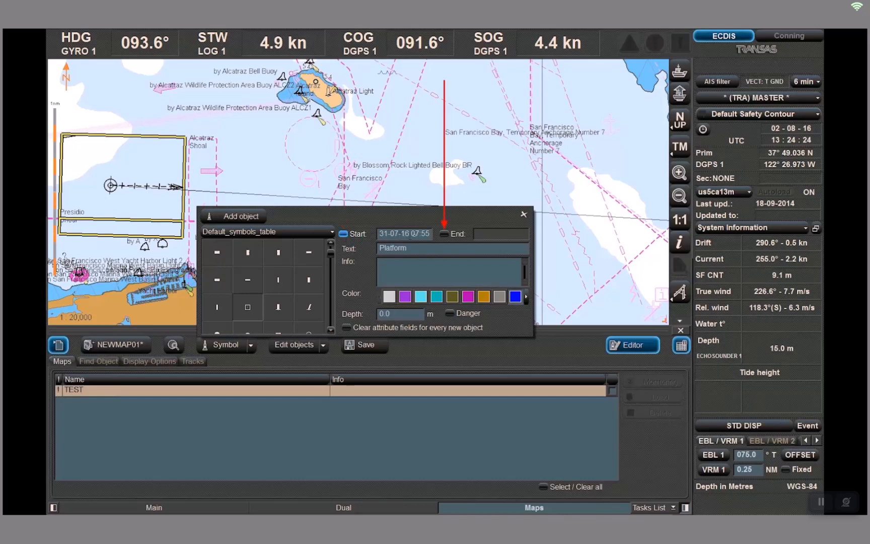
pyautogui.click(444, 234)
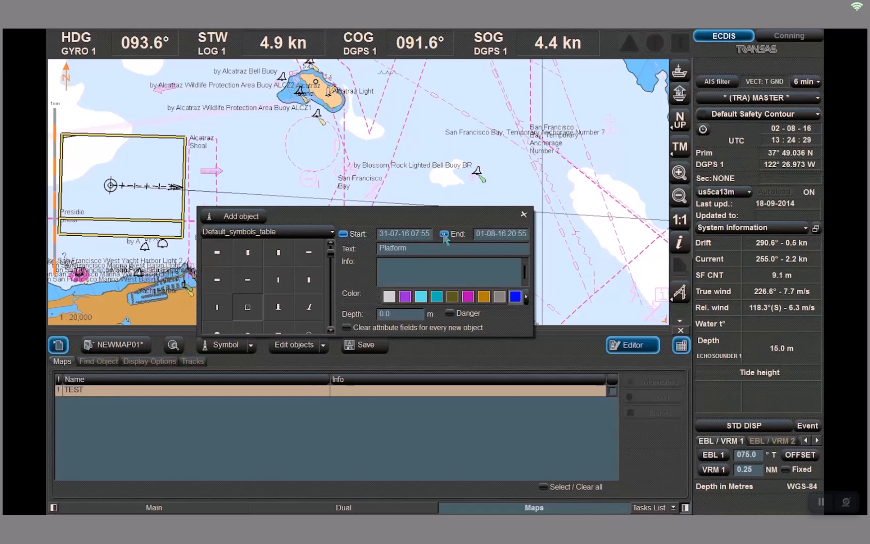
pyautogui.click(490, 234)
pyautogui.click(514, 233)
pyautogui.click(515, 233)
pyautogui.rightClick(514, 234)
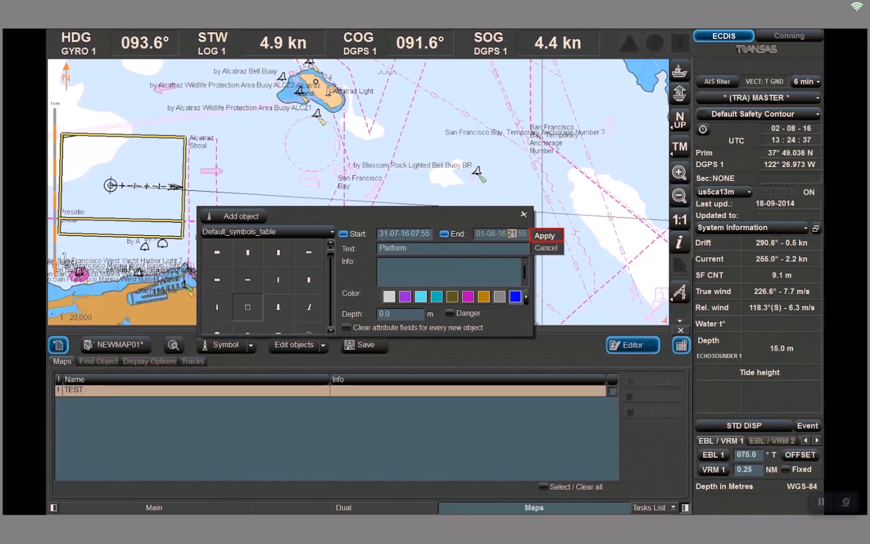
pyautogui.click(545, 235)
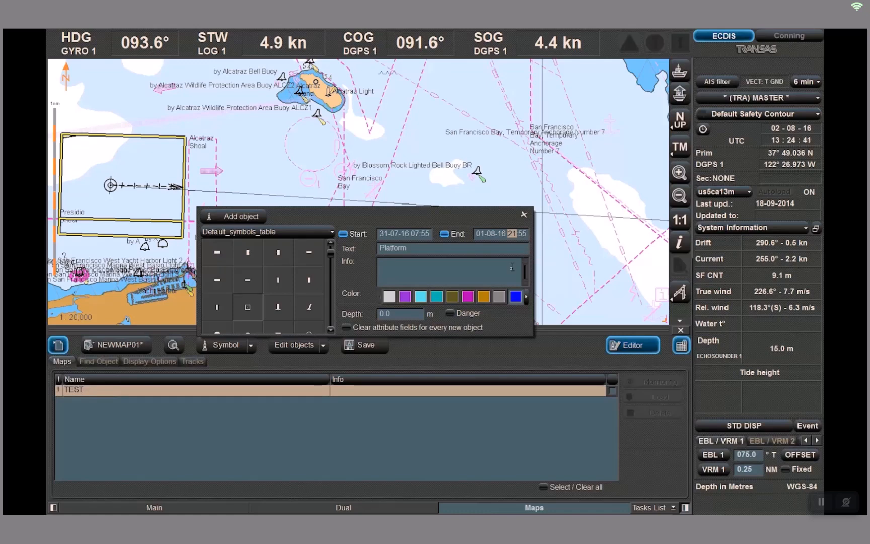
# Enable the Danger option and clearing attribute fields for every new object
pyautogui.click(450, 314)
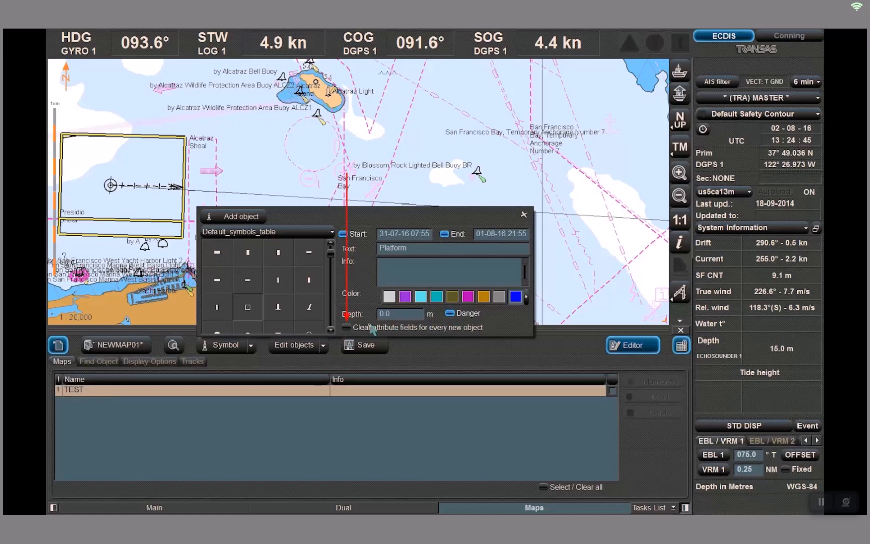
pyautogui.click(347, 328)
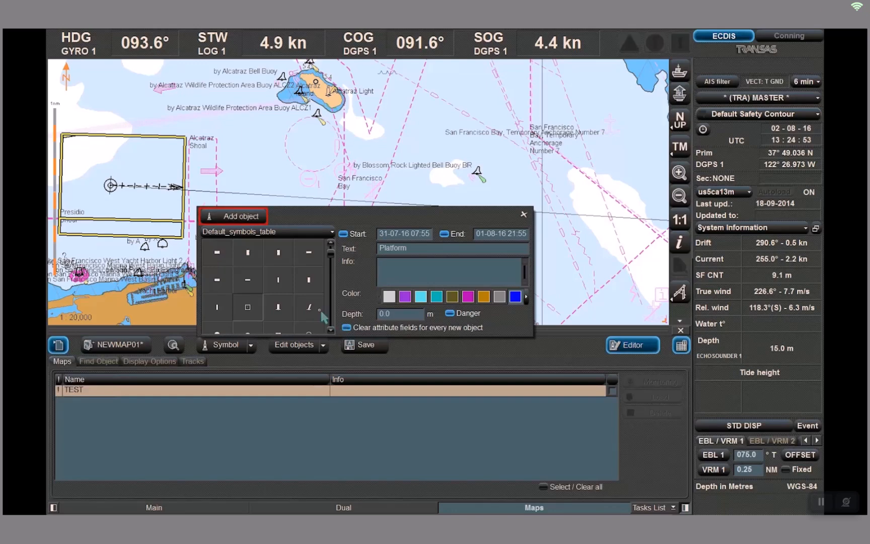
# Place the Platform symbol on the chart at about 37°49.2' N, 122°24.9' W and finish adding symbols
pyautogui.click(225, 216)
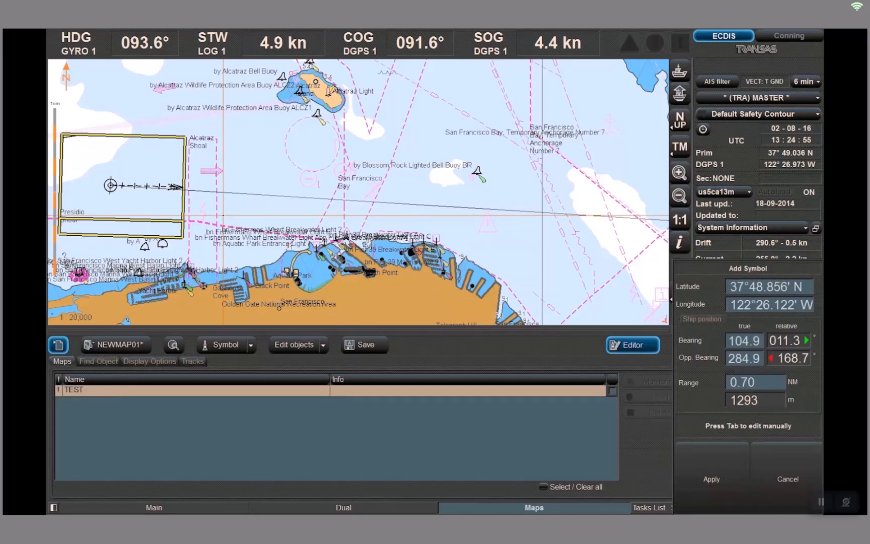
pyautogui.click(314, 145)
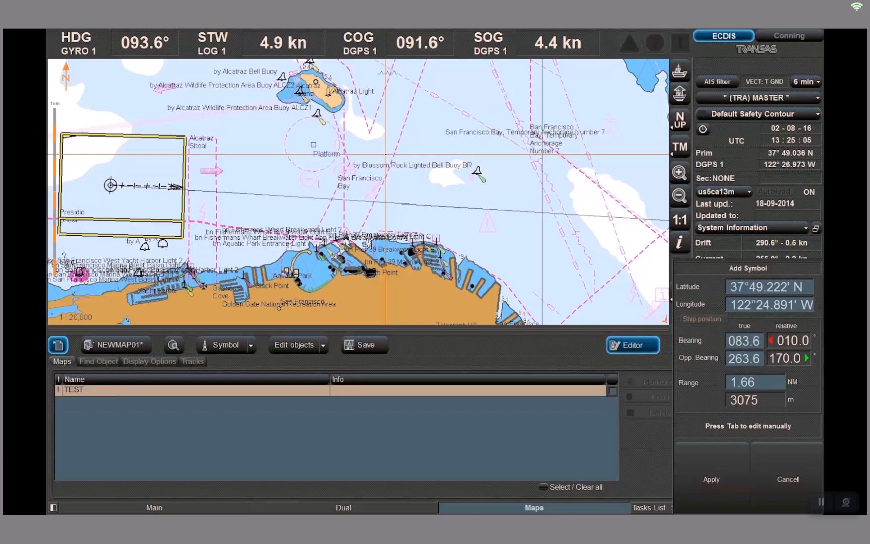
pyautogui.press('Tab')
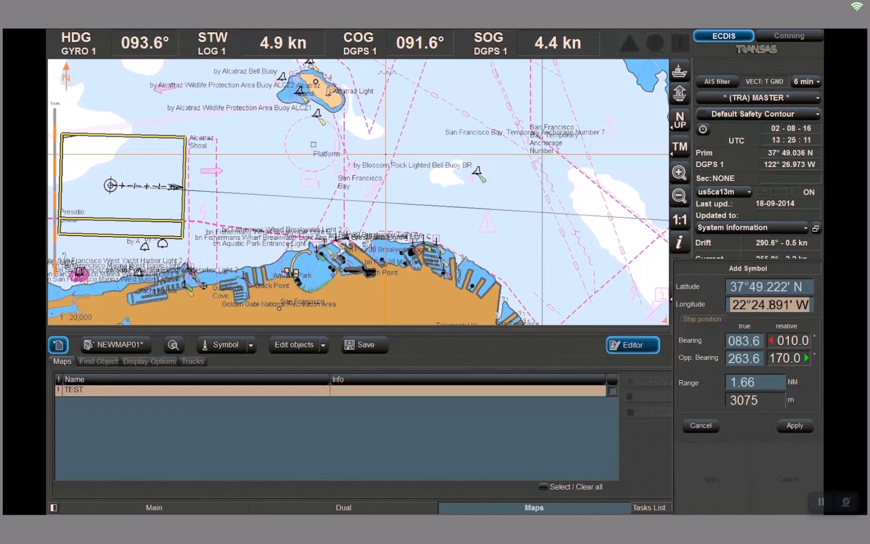
pyautogui.press('Escape')
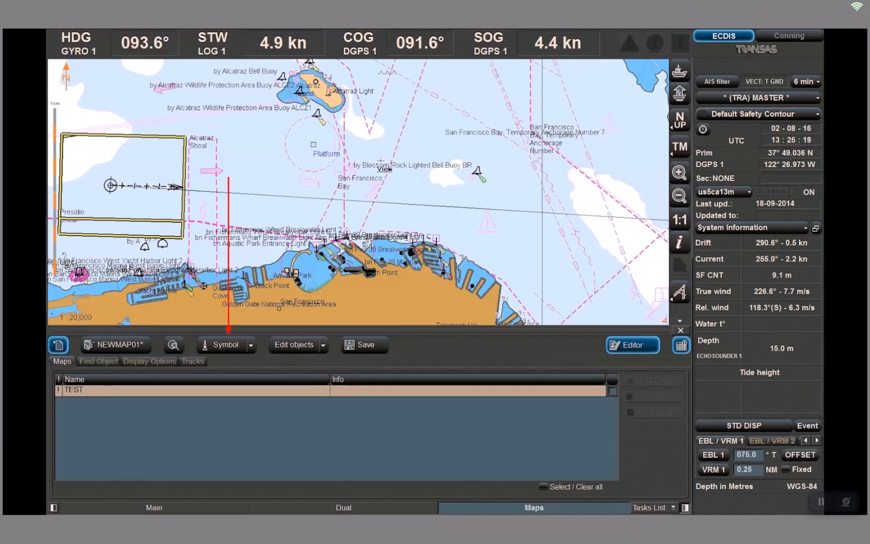
pyautogui.click(251, 346)
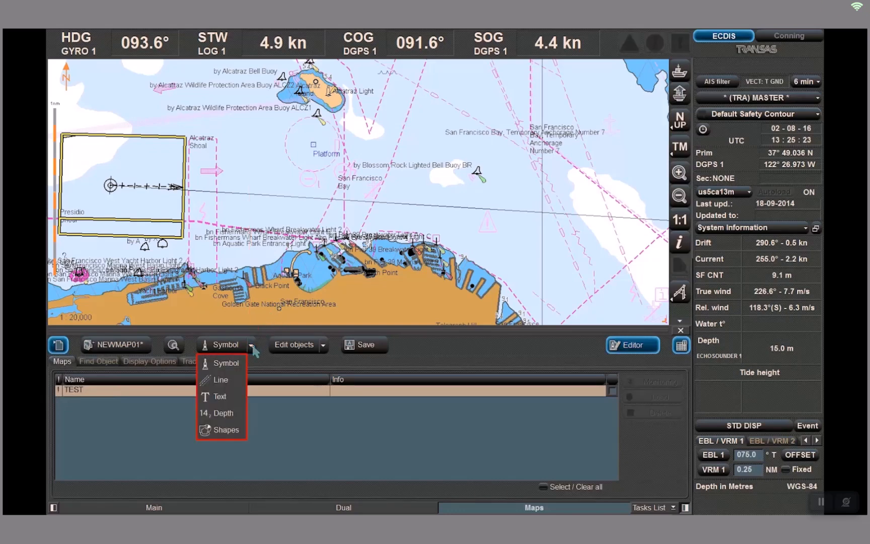
pyautogui.click(251, 346)
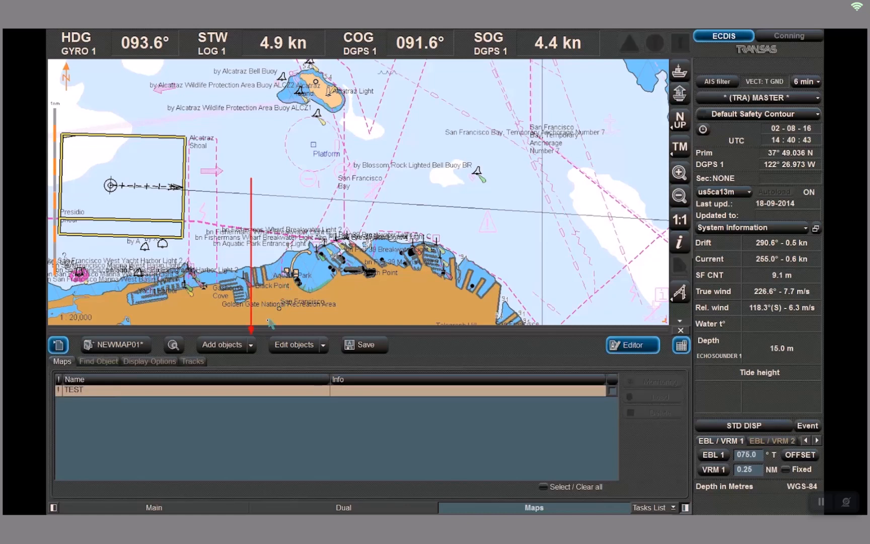
# Add a dash-dot line object on the chart running from near Alcatraz south toward the shoreline
pyautogui.click(251, 346)
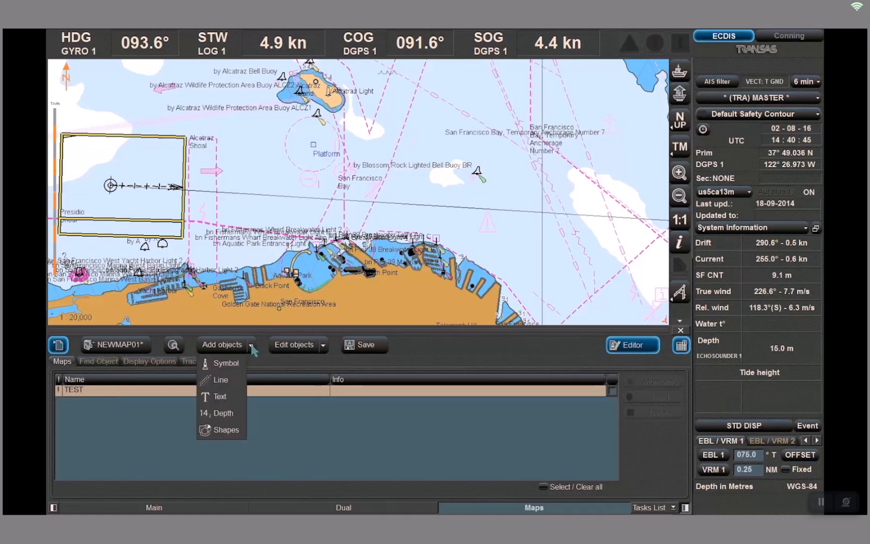
pyautogui.click(227, 383)
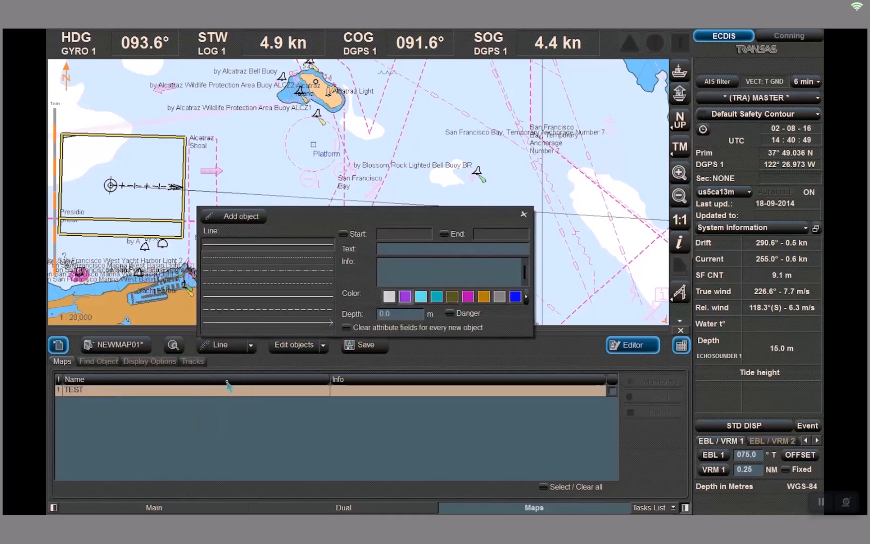
pyautogui.click(281, 276)
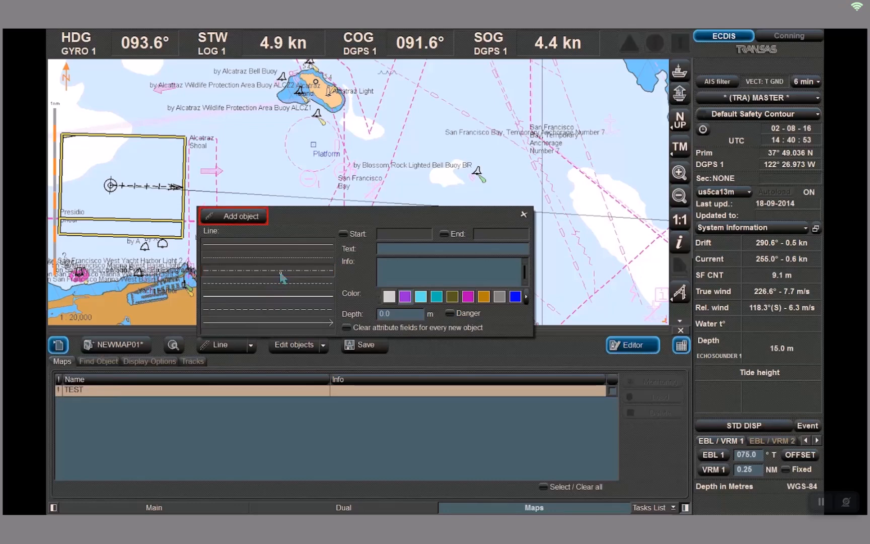
pyautogui.click(241, 216)
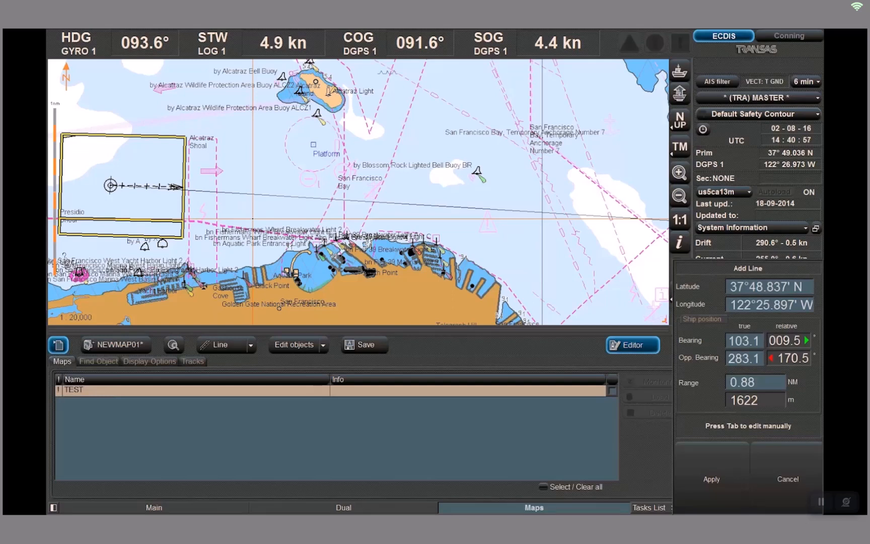
pyautogui.click(292, 106)
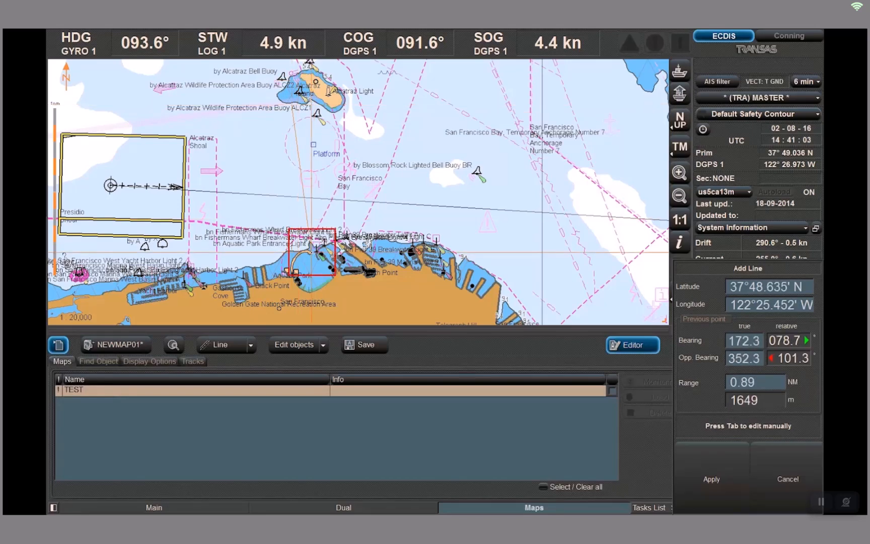
pyautogui.click(312, 252)
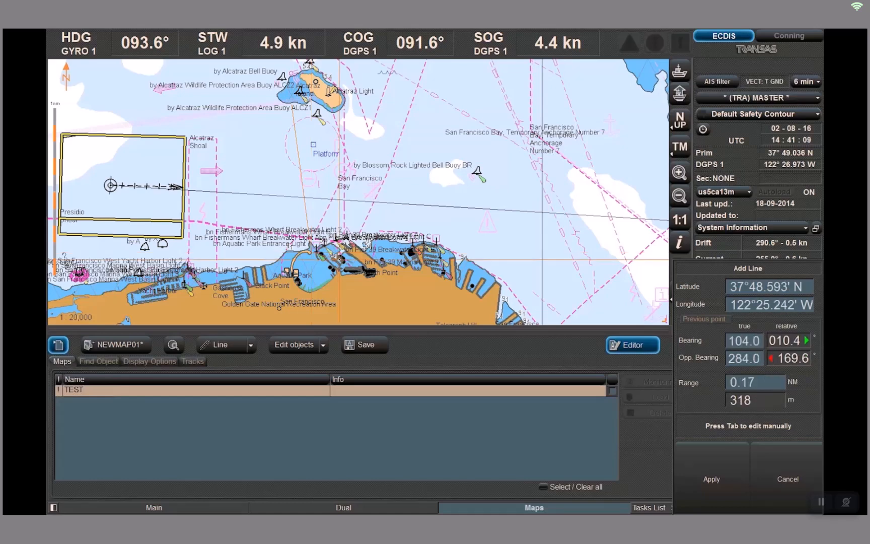
pyautogui.rightClick(339, 259)
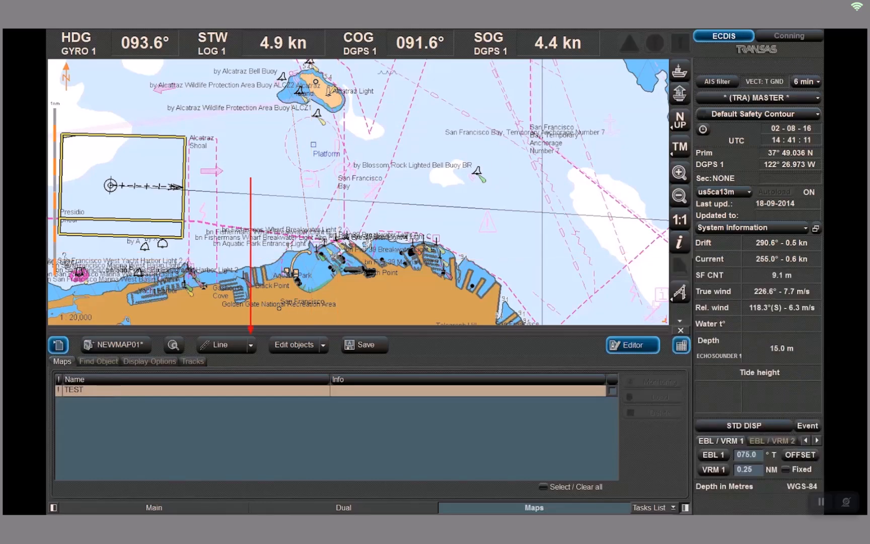
# Add a text object reading Call Master on the chart at about 37°48.8' N, 122°26.0' W
pyautogui.click(252, 346)
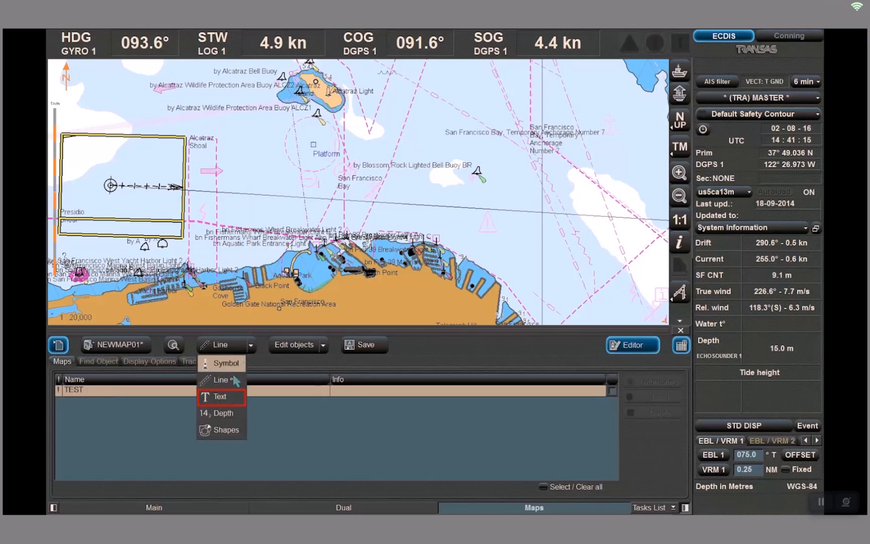
pyautogui.click(220, 395)
pyautogui.click(252, 249)
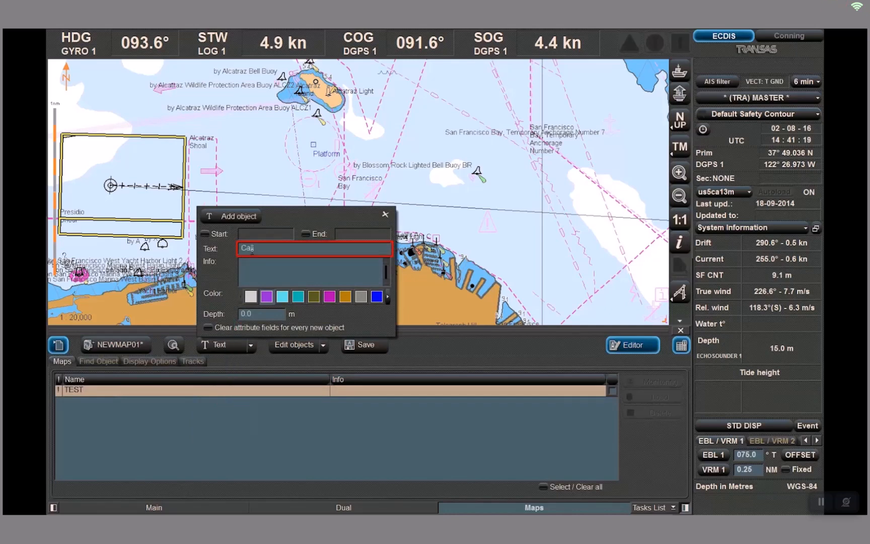
pyautogui.write('Ca Master')
pyautogui.press('Tab')
pyautogui.click(244, 219)
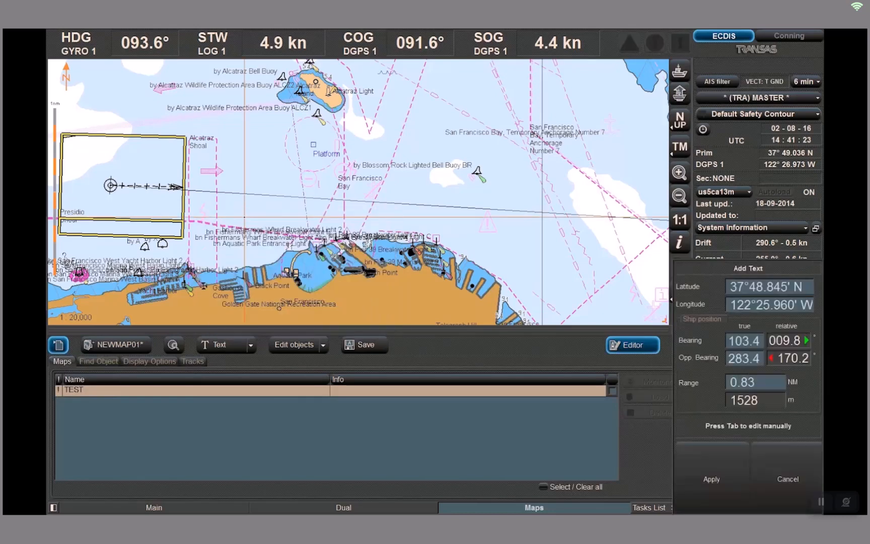
pyautogui.click(244, 193)
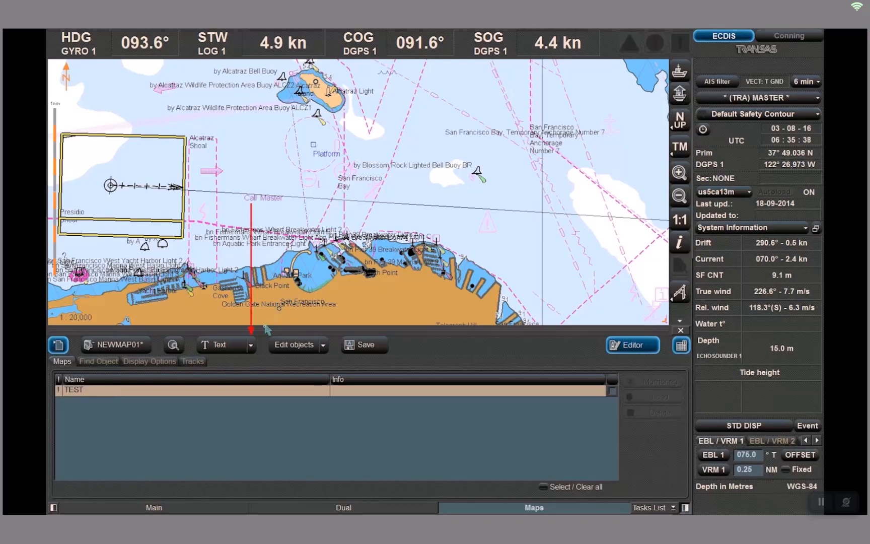
# Add a depth object of 15 m to the chart east of San Francisco Bay
pyautogui.click(251, 346)
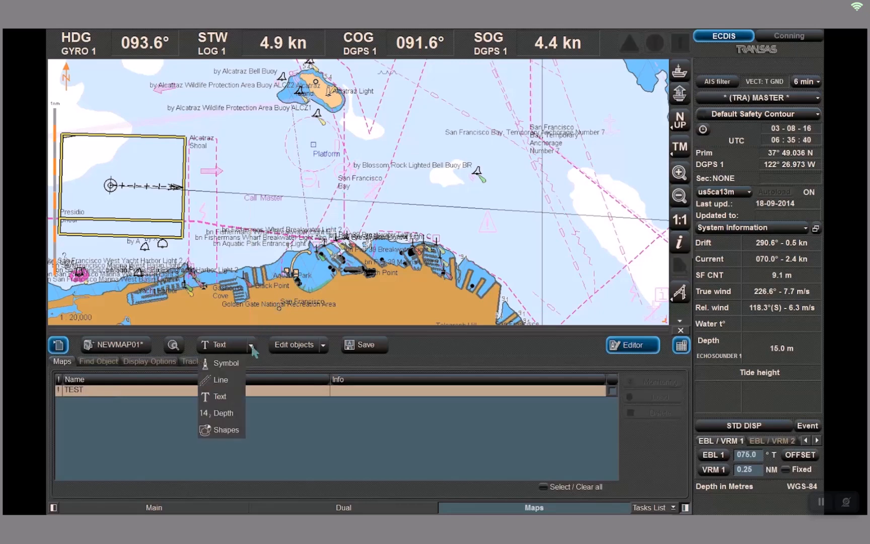
pyautogui.click(215, 414)
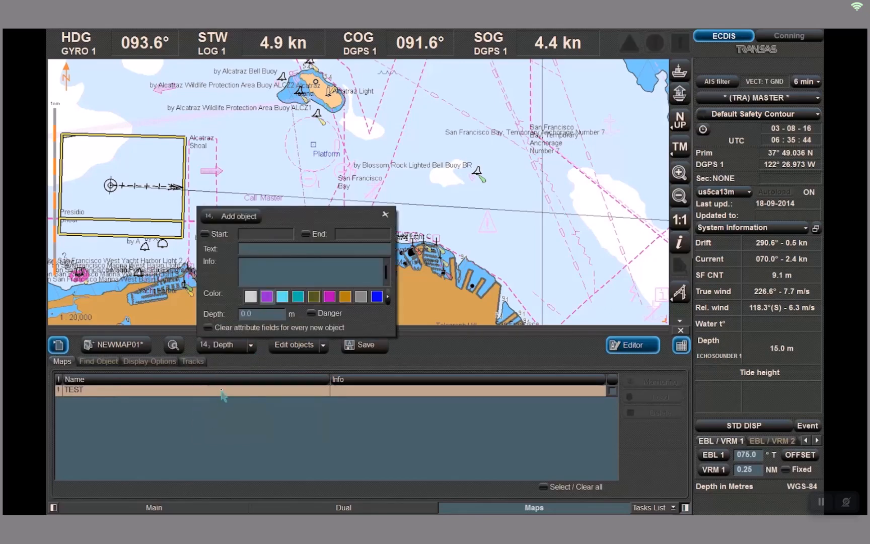
pyautogui.click(247, 314)
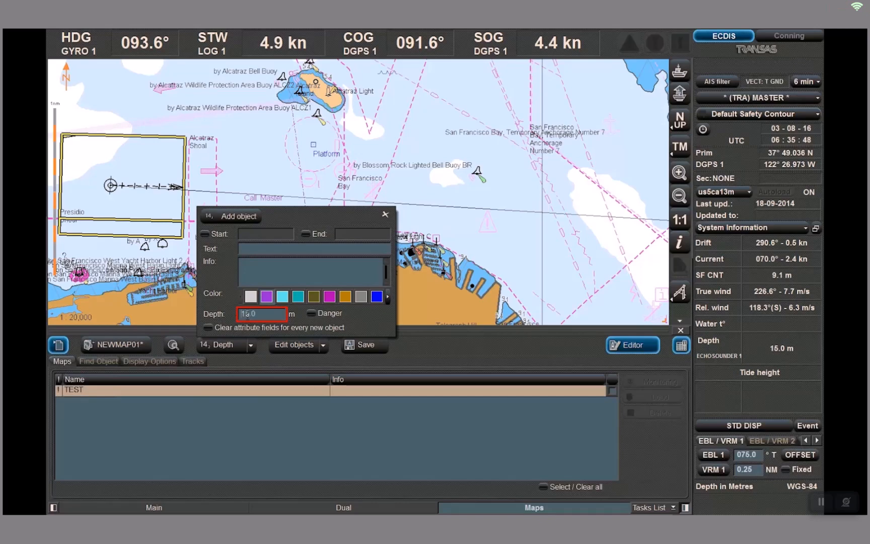
pyautogui.click(239, 216)
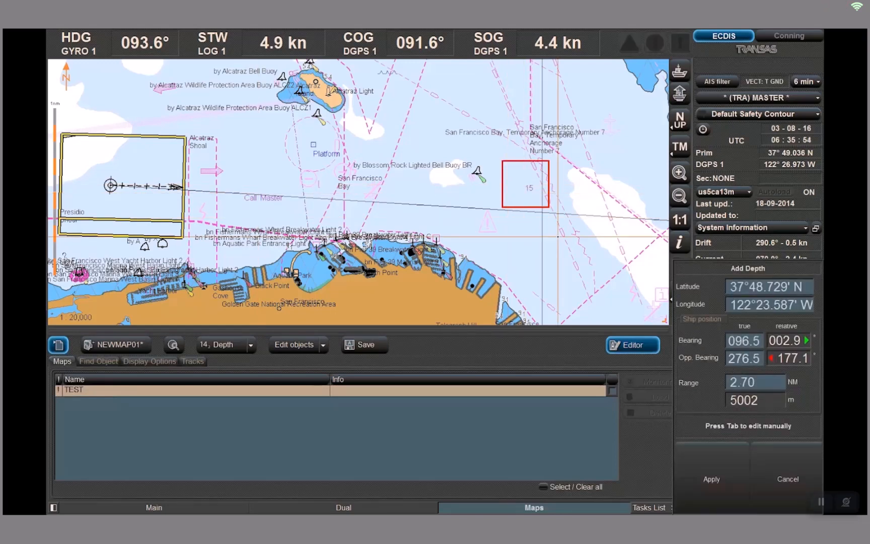
# Draw a circle shape centred at about 37°48.8' N, 122°24.2' W with a radius of about 0.18 NM
pyautogui.click(250, 346)
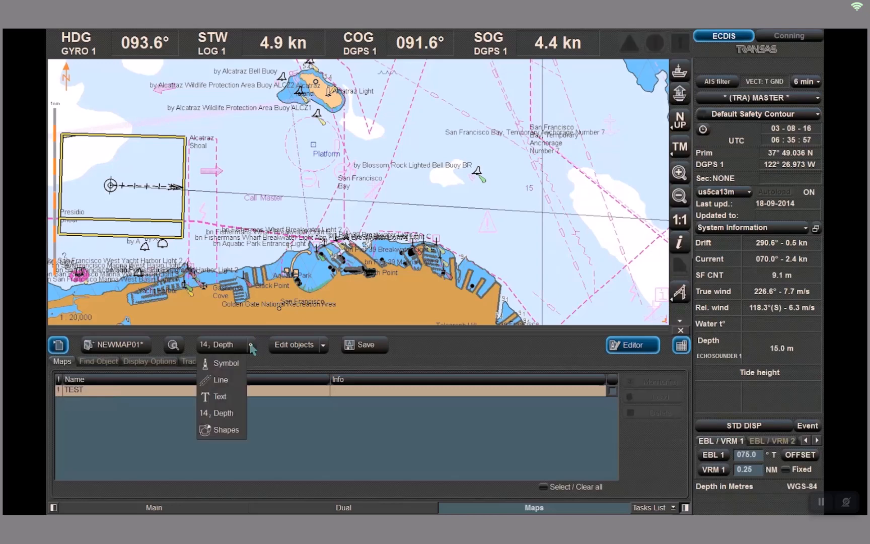
pyautogui.click(222, 431)
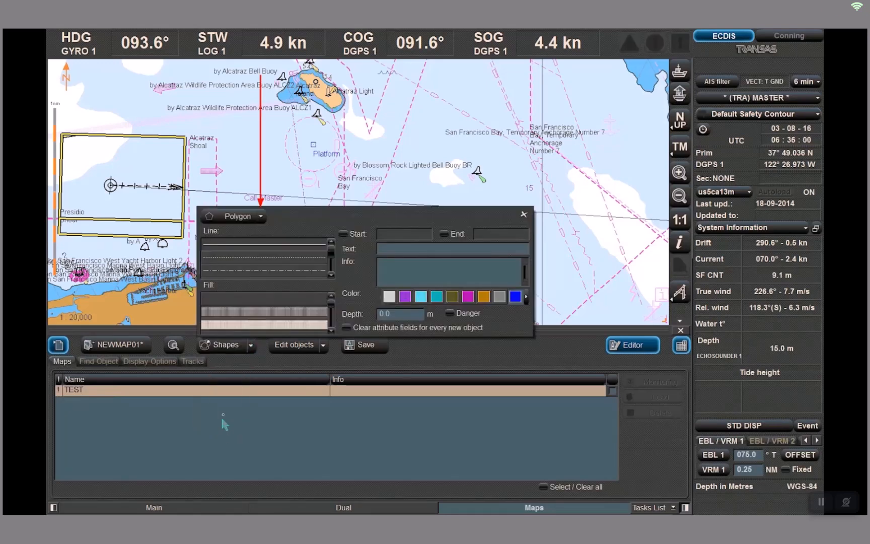
pyautogui.click(264, 219)
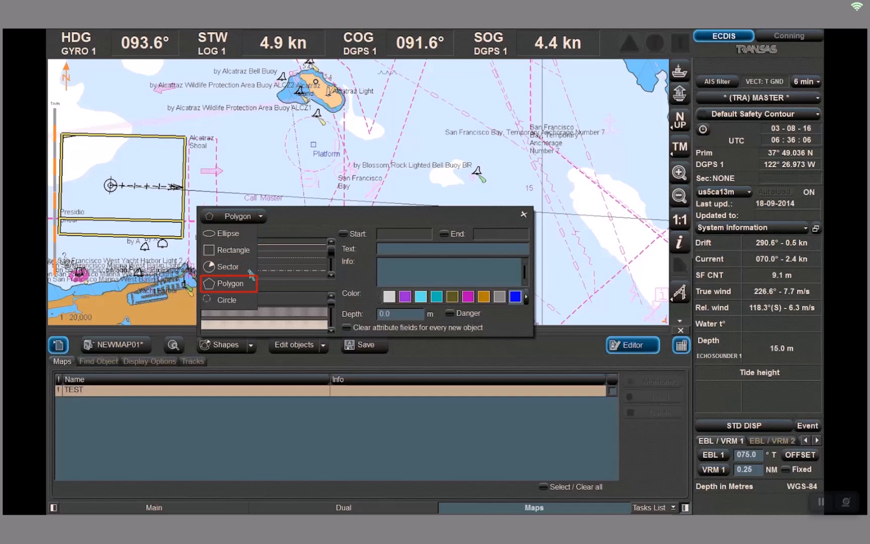
pyautogui.click(239, 303)
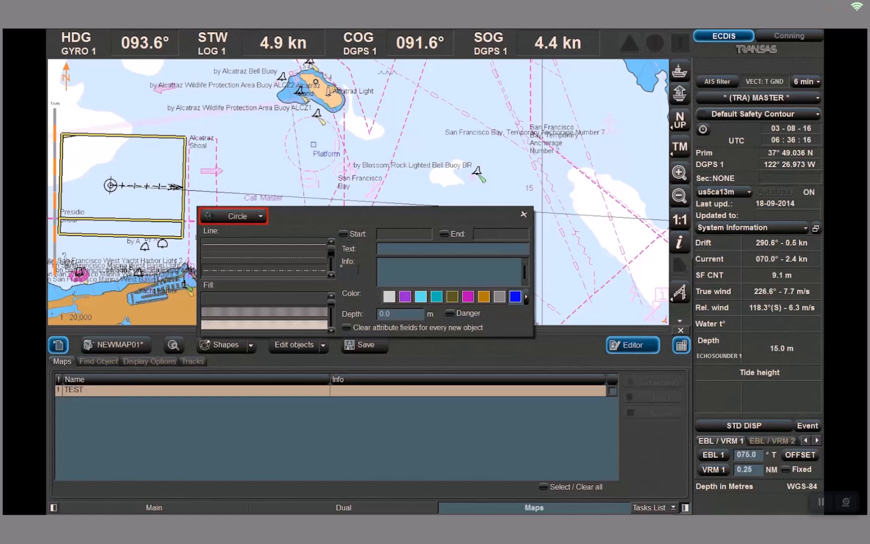
pyautogui.click(236, 218)
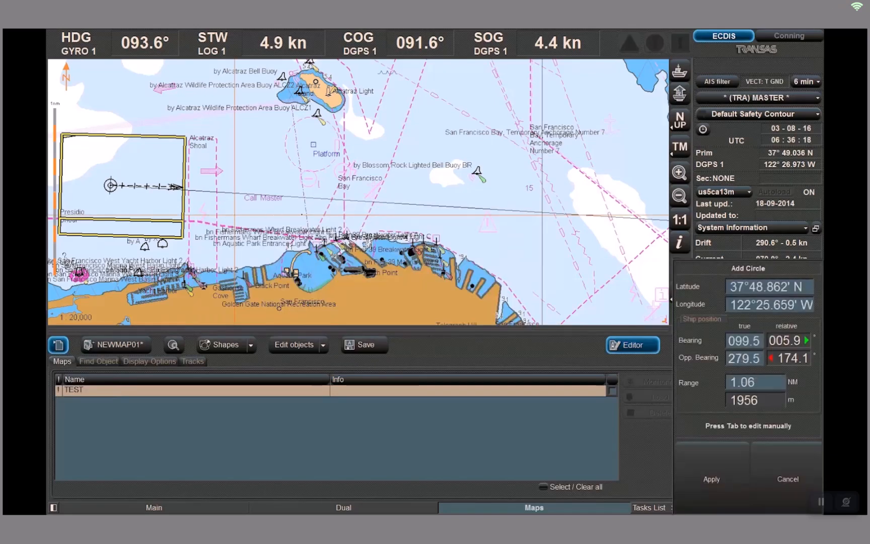
pyautogui.click(484, 228)
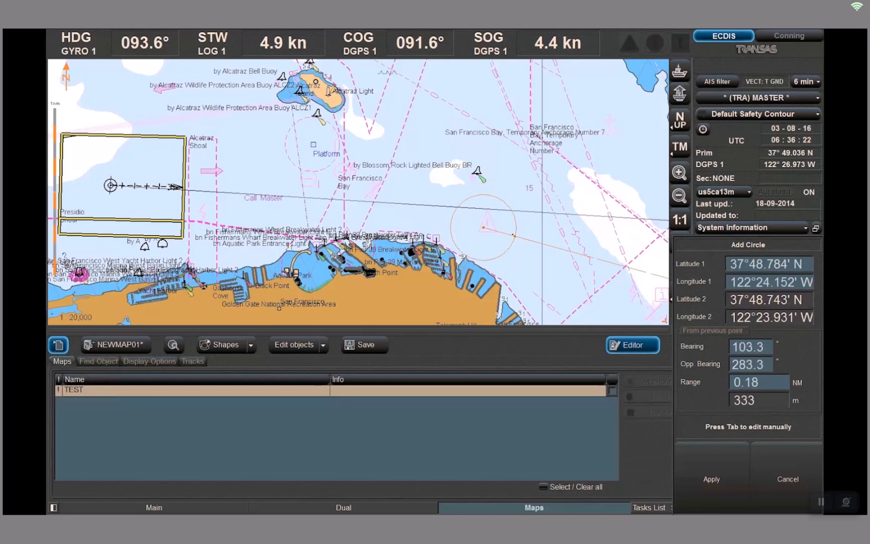
pyautogui.click(514, 235)
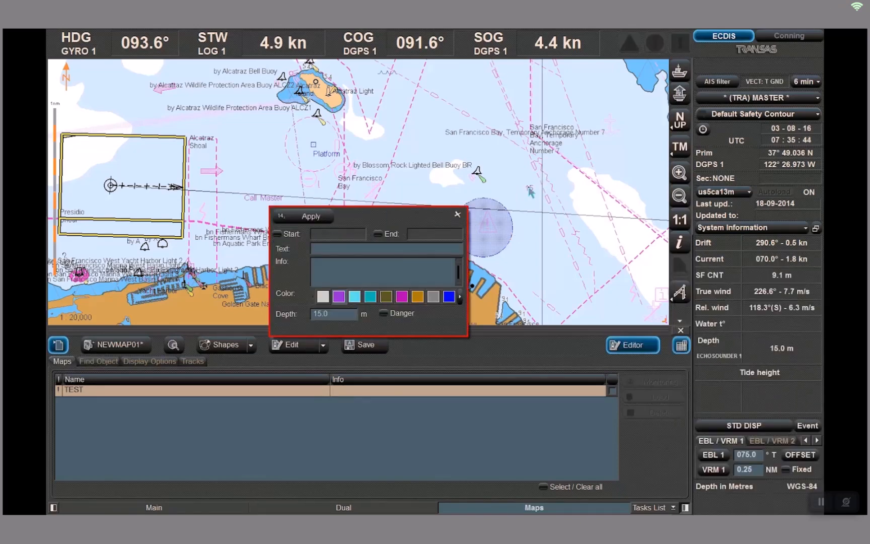
# Set the circle's depth to 20 m, enable its Danger option, and apply the changes
pyautogui.click(321, 314)
pyautogui.write('20')
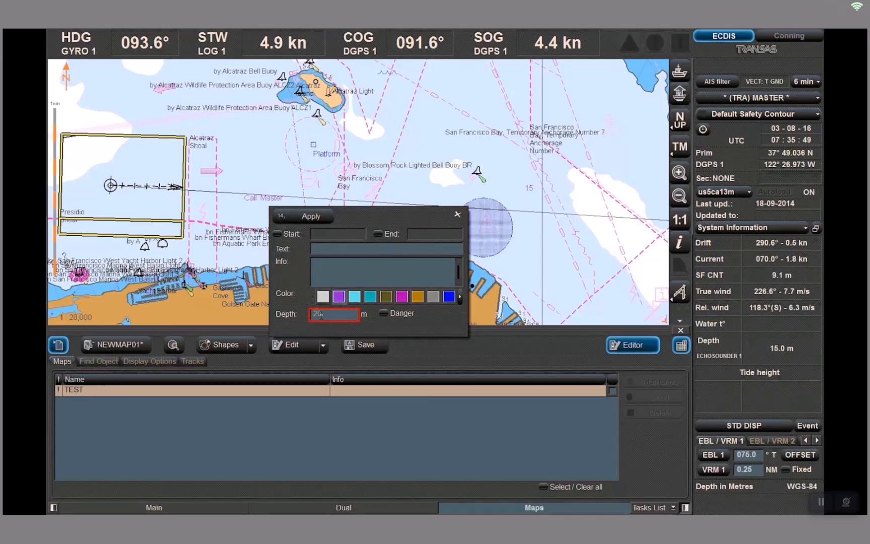
pyautogui.press('Tab')
pyautogui.click(383, 314)
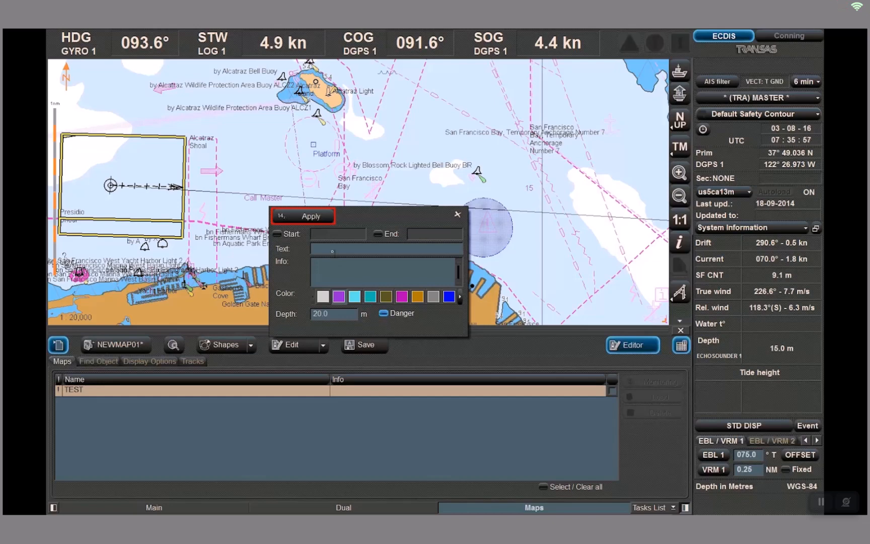
pyautogui.click(313, 217)
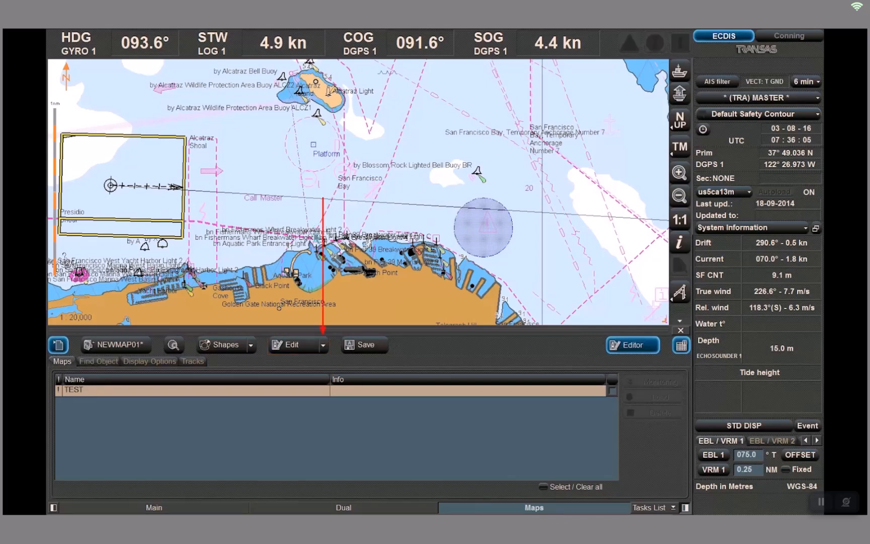
# Shift the circle about 0.5 NM eastward on the chart
pyautogui.click(324, 345)
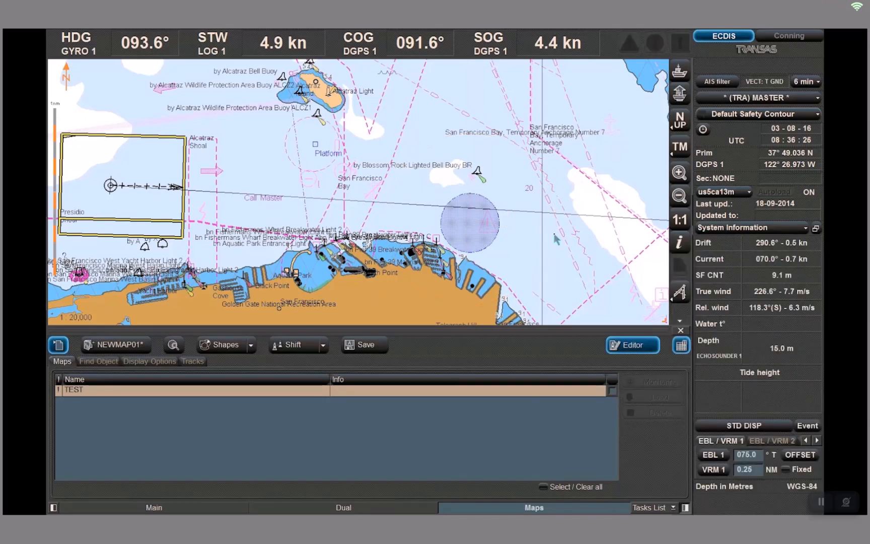
pyautogui.click(555, 237)
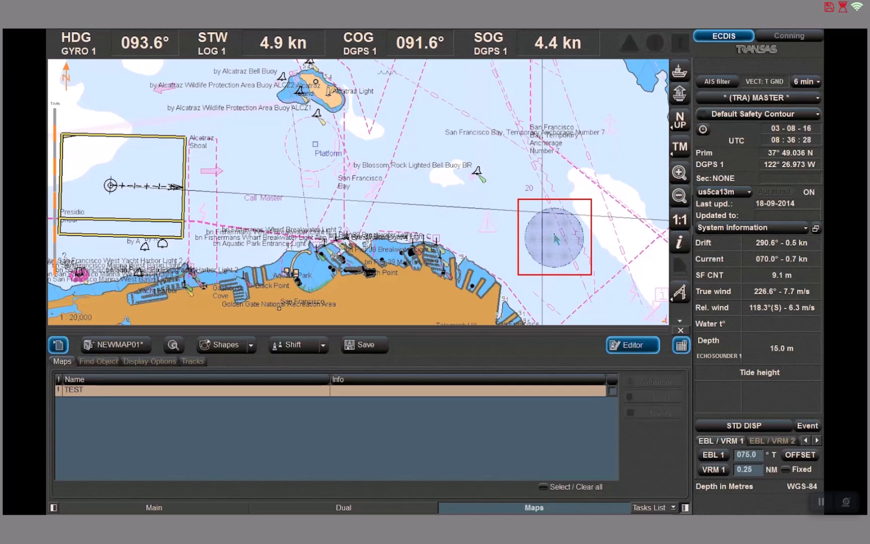